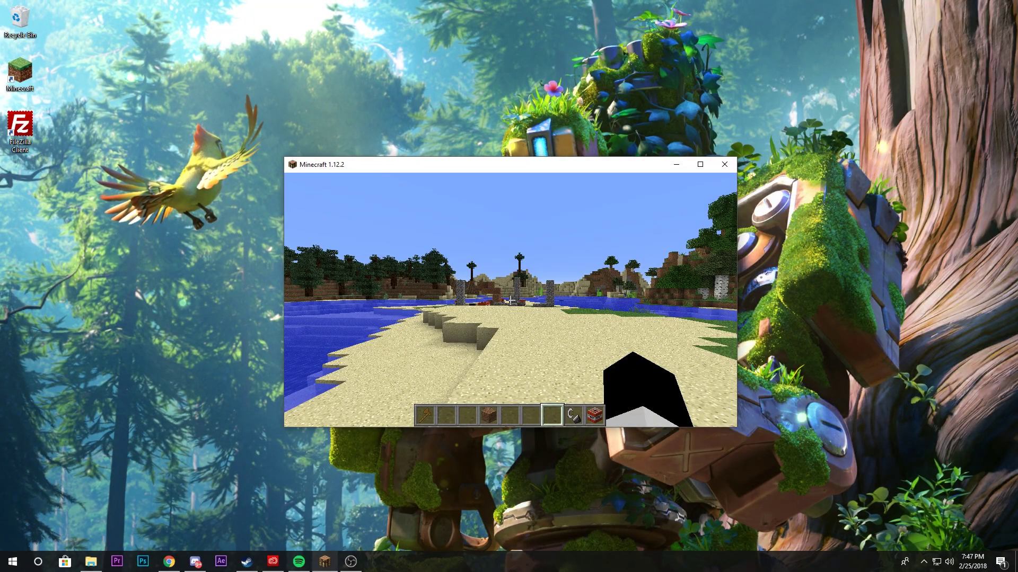
# Walk forward onto the sandy beach toward the sand steps holding flint and steel
pyautogui.press('w')
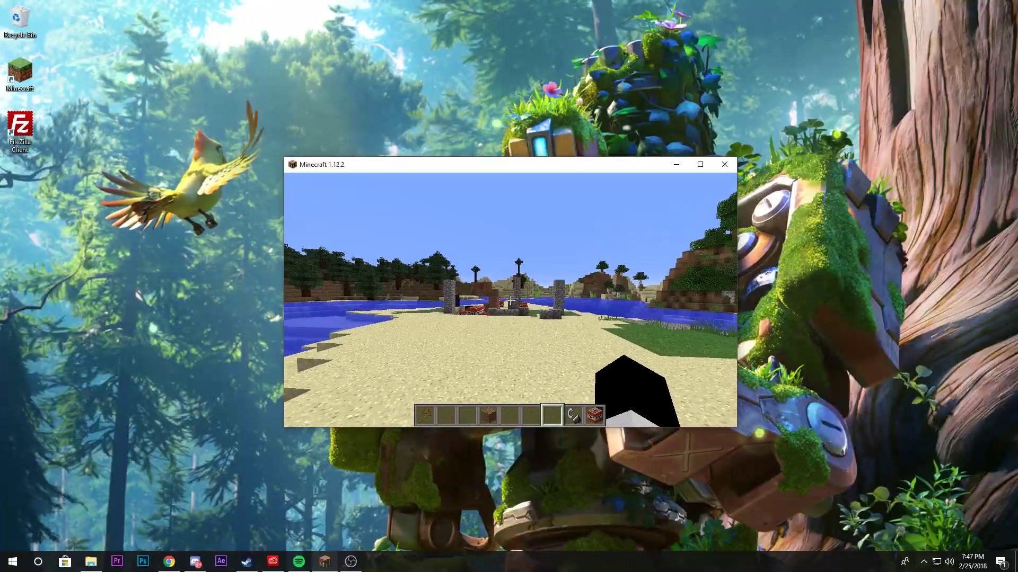
pyautogui.scroll(-1, 509, 300)
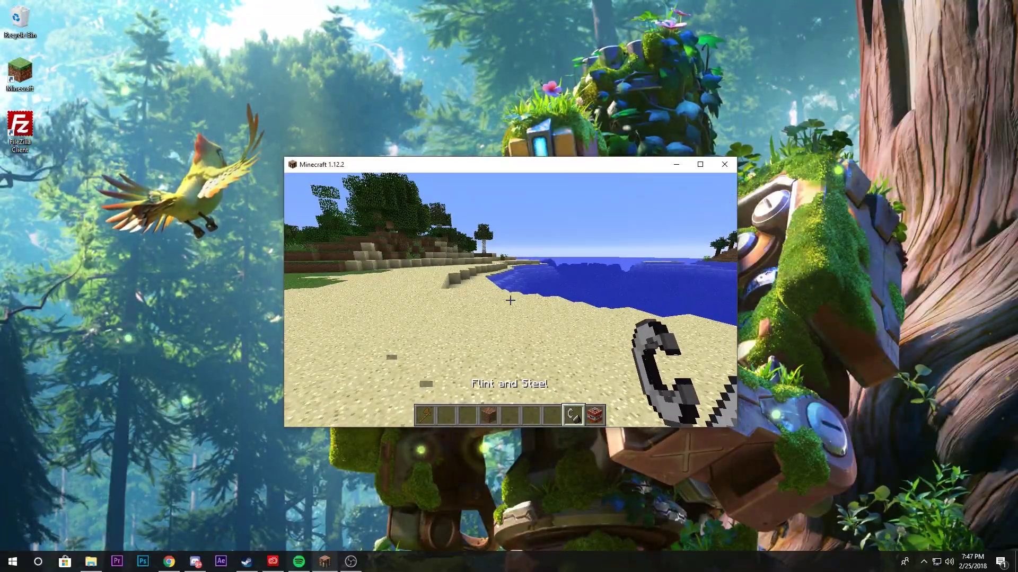
# Ignite the TNT beside the cobblestone structure with flint and steel and back away before it explodes
pyautogui.press('w')
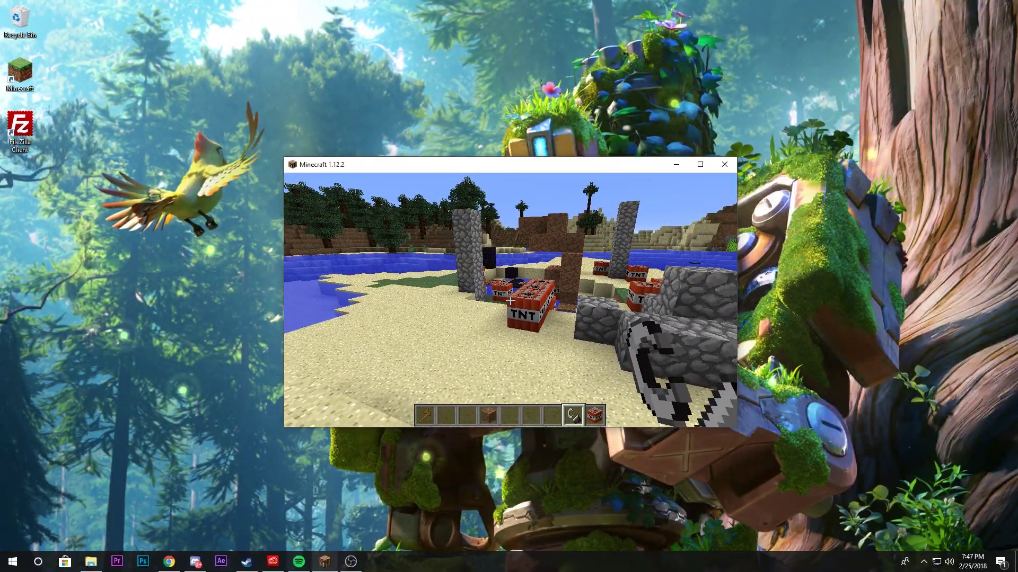
pyautogui.press('w')
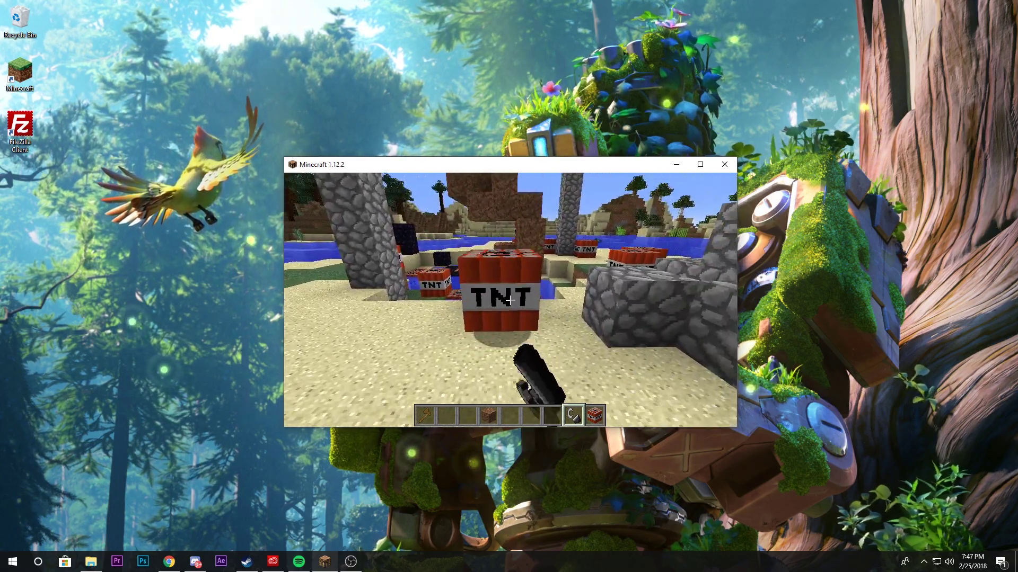
pyautogui.rightClick(509, 300)
pyautogui.press('s')
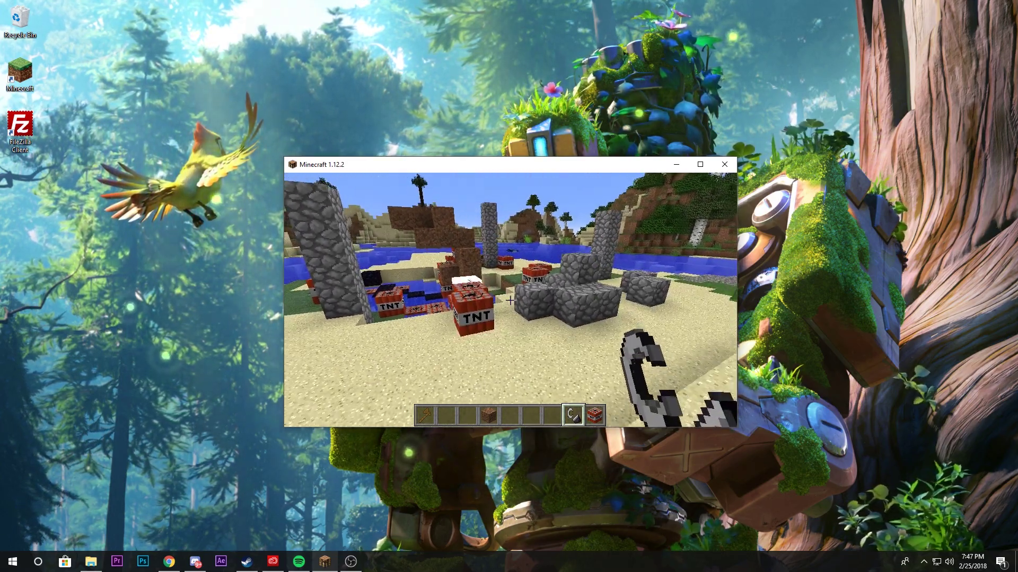
pyautogui.press('s')
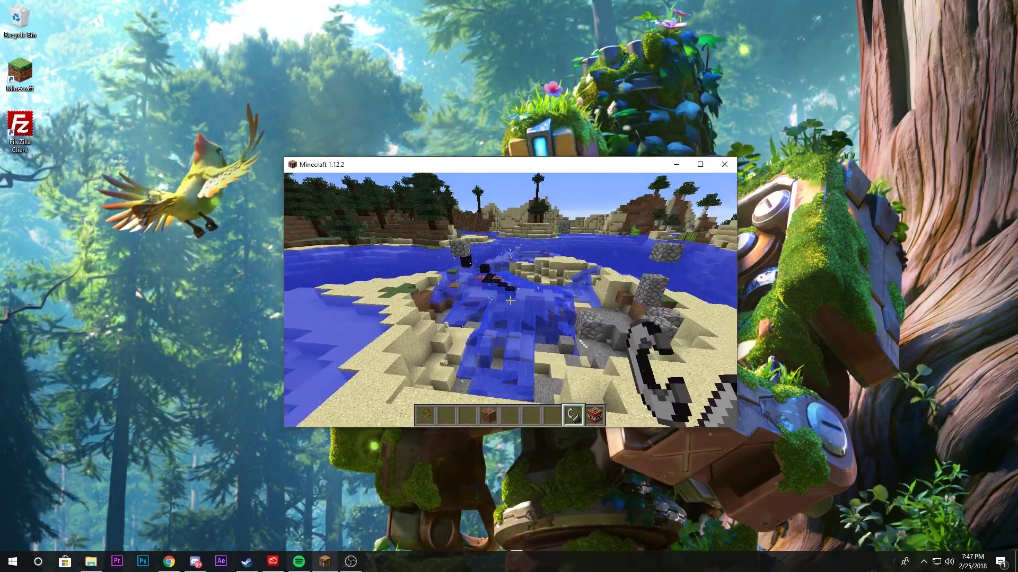
# Inspect the flooded crater from a distance, then equip the wooden axe in hotbar slot 1
pyautogui.press('w')
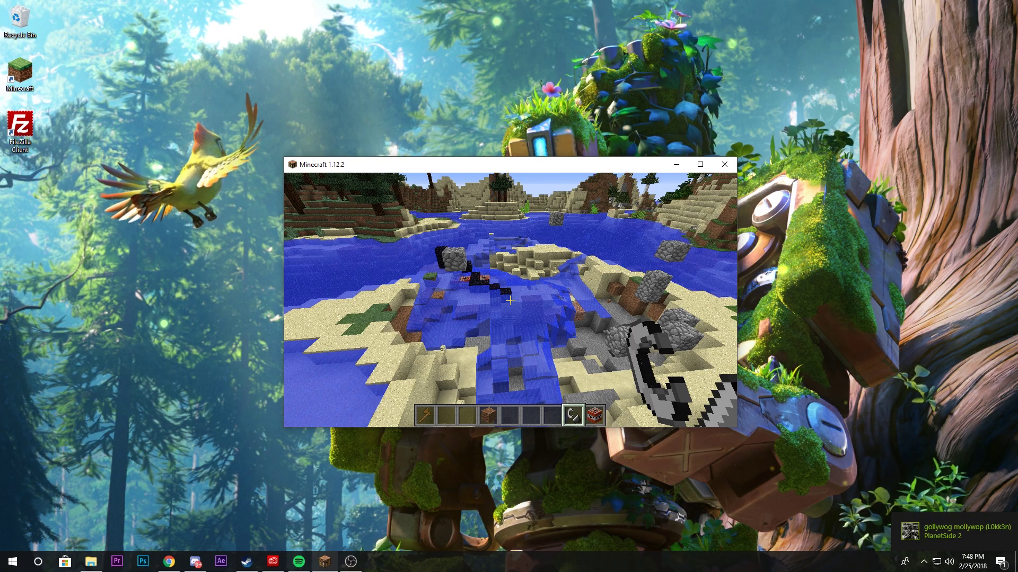
pyautogui.press('s')
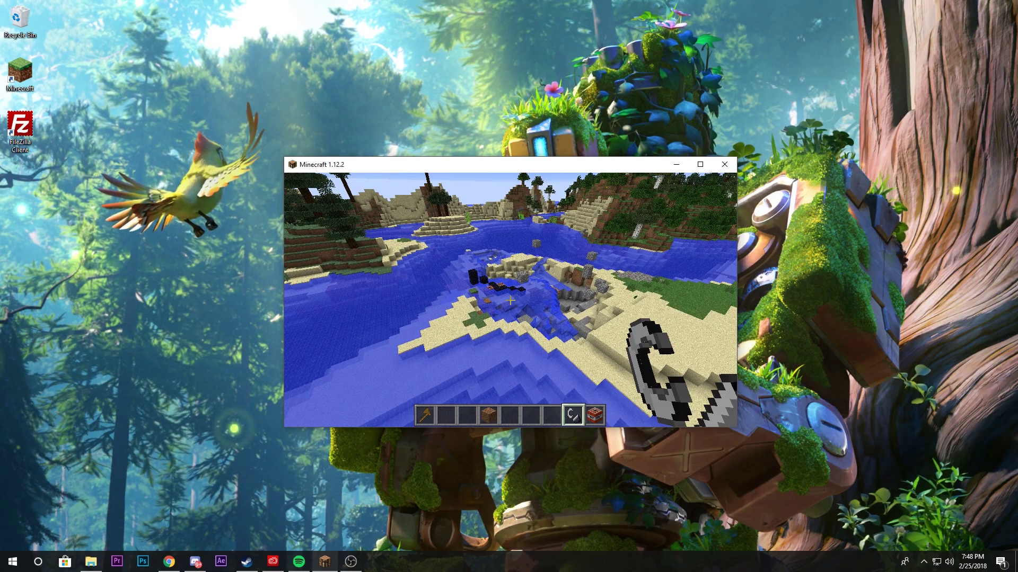
pyautogui.press('2')
pyautogui.press('1')
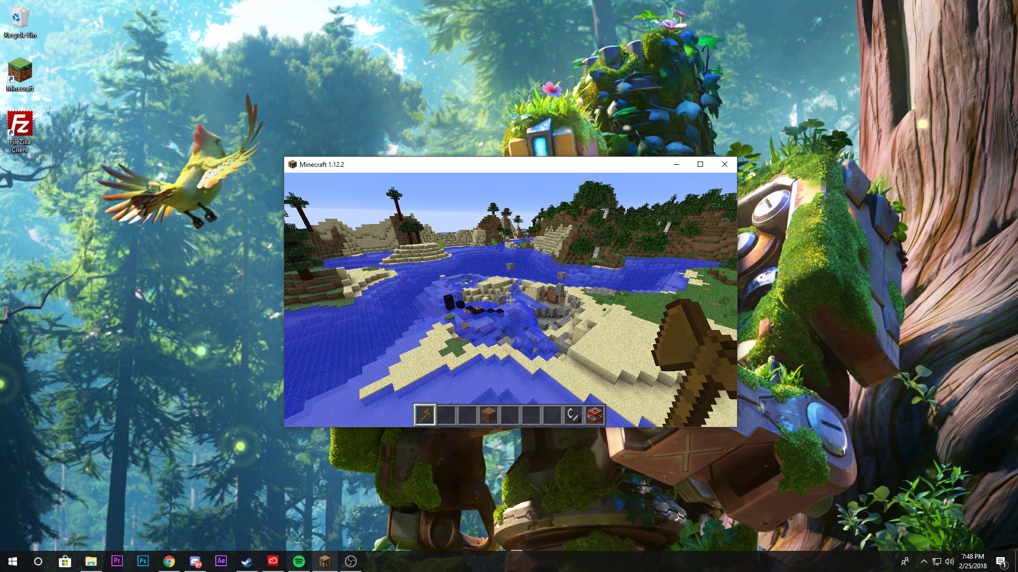
# Run /save-all to save the world, then mark the first selection corner around the crater
pyautogui.press('t')
pyautogui.press('Escape')
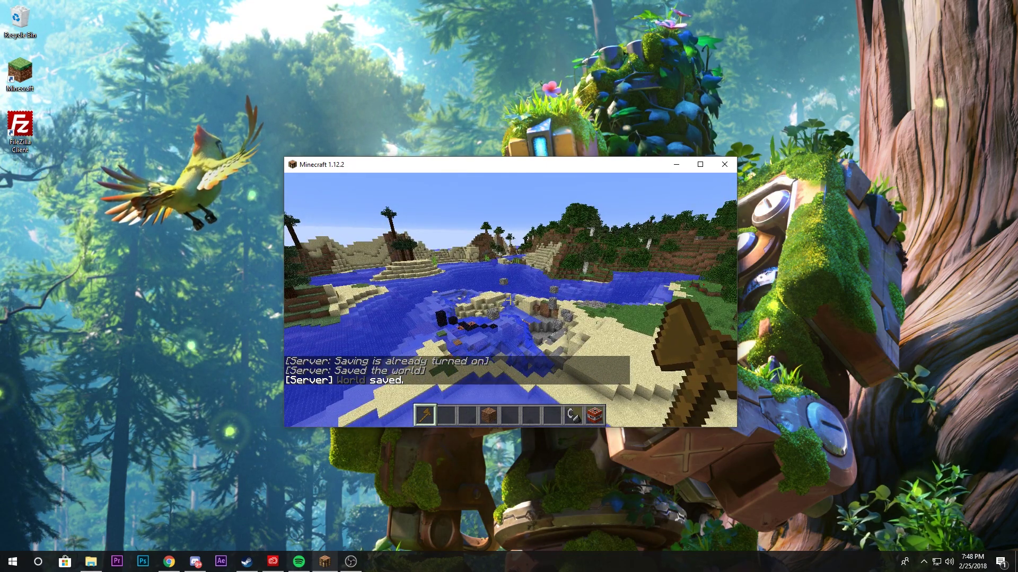
pyautogui.write('//')
pyautogui.write('1')
pyautogui.press('Return')
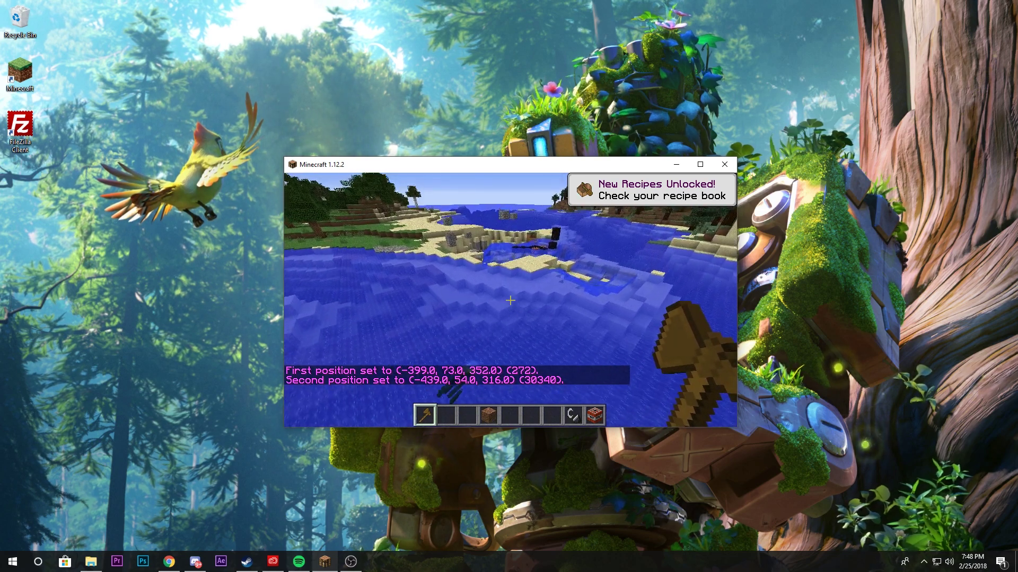
pyautogui.write('//po')
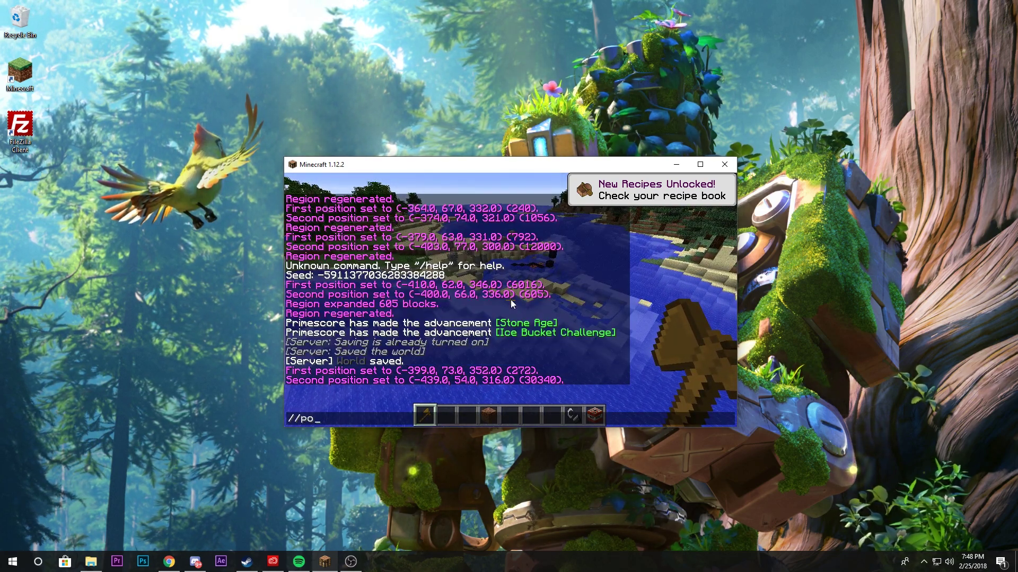
# Cancel the unfinished //po command and walk closer to the flooded crater
pyautogui.press('Escape')
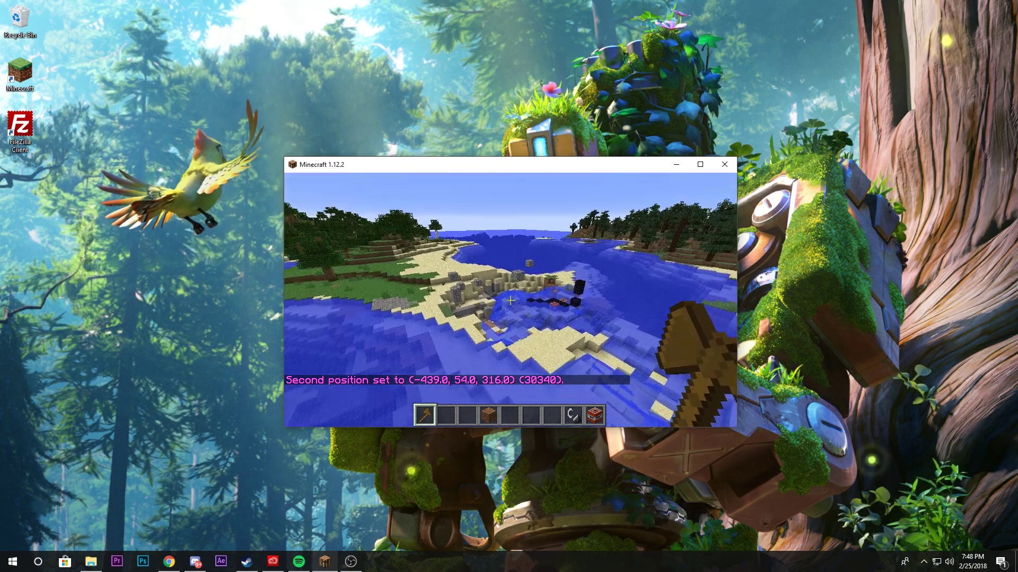
pyautogui.press('w')
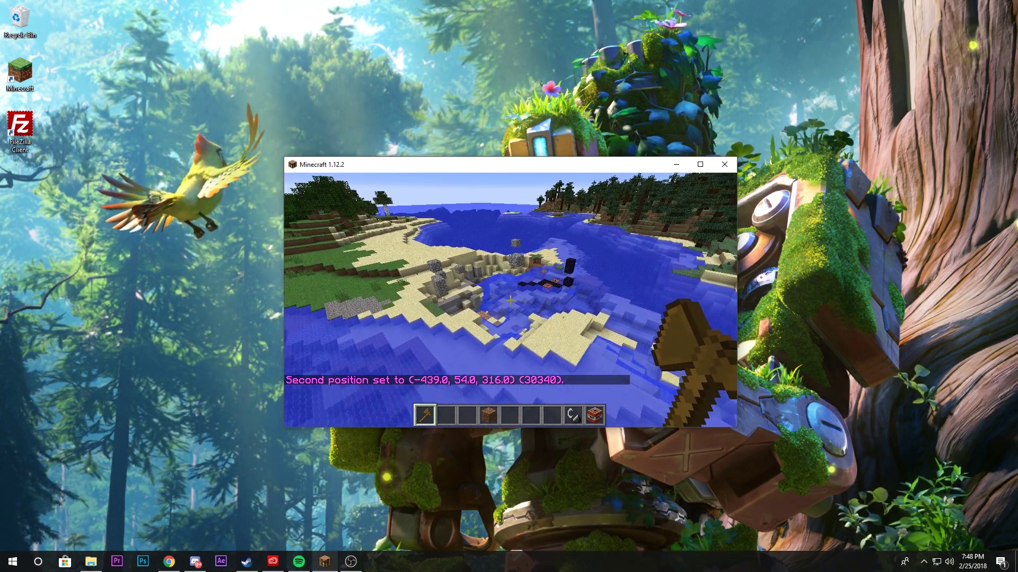
pyautogui.write('//regen')
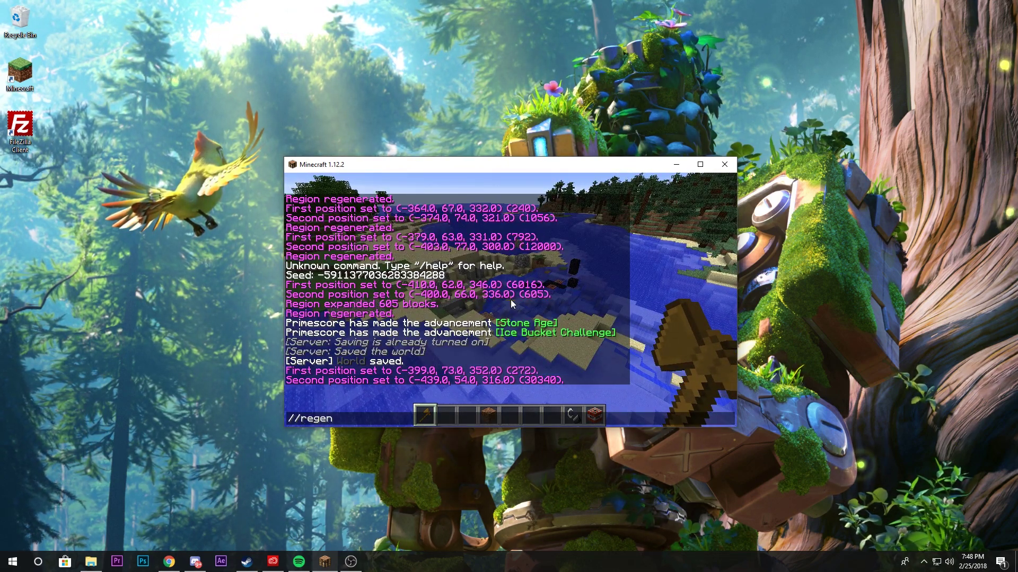
# Run //regen on the selected region and fly over the restored sand-and-grass beach to inspect it
pyautogui.press('Return')
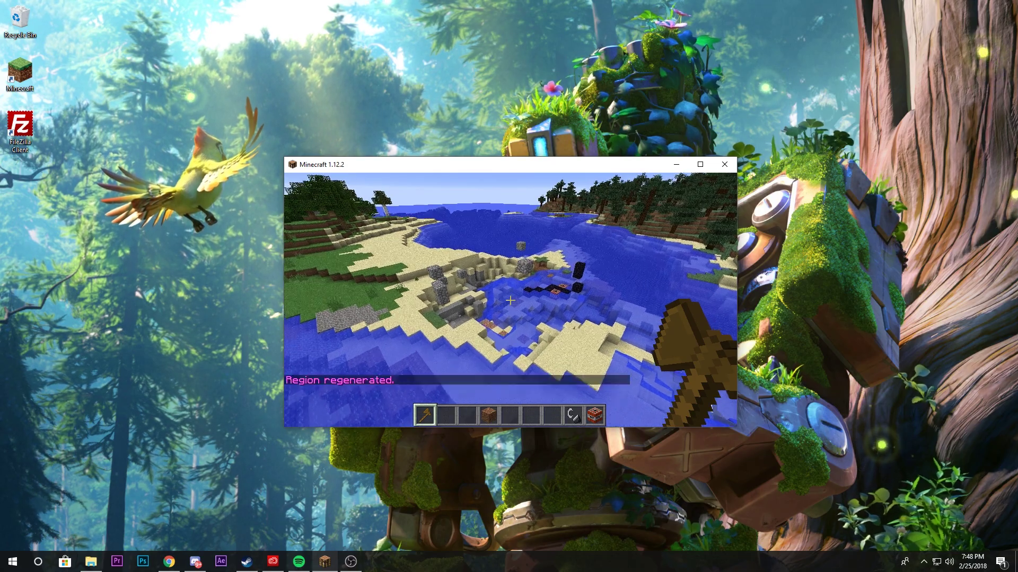
pyautogui.press('w')
pyautogui.press('space')
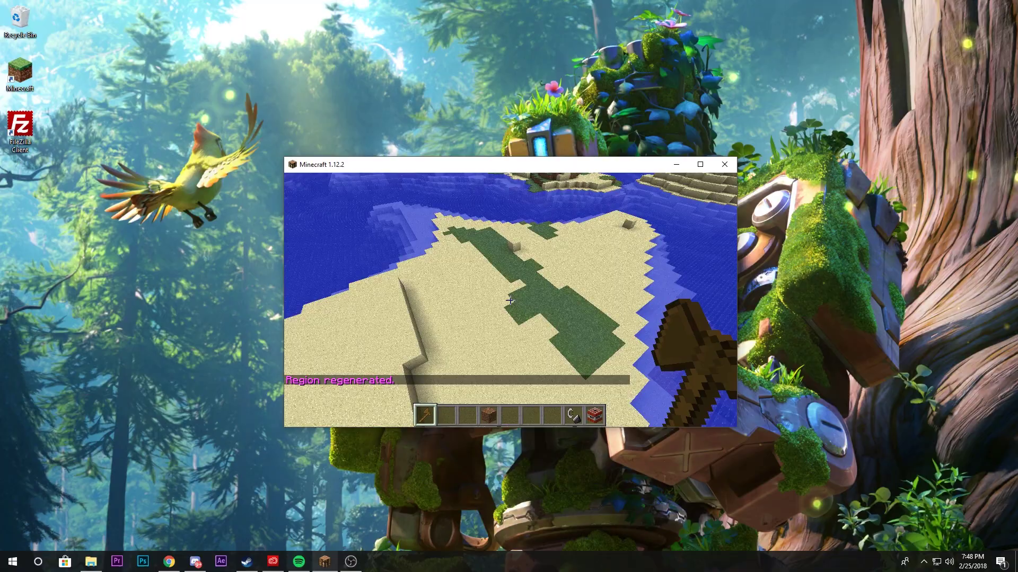
pyautogui.press('shift')
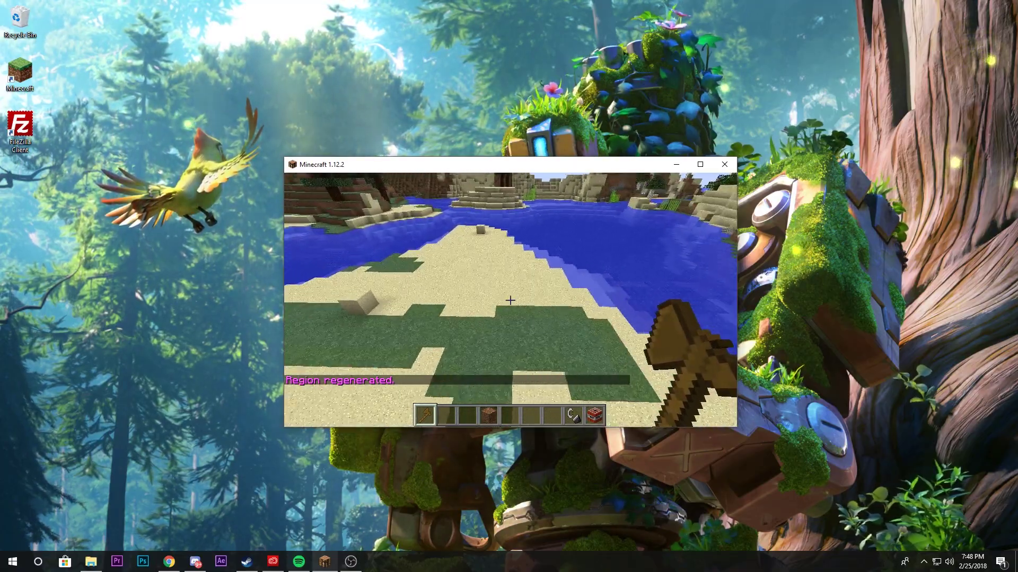